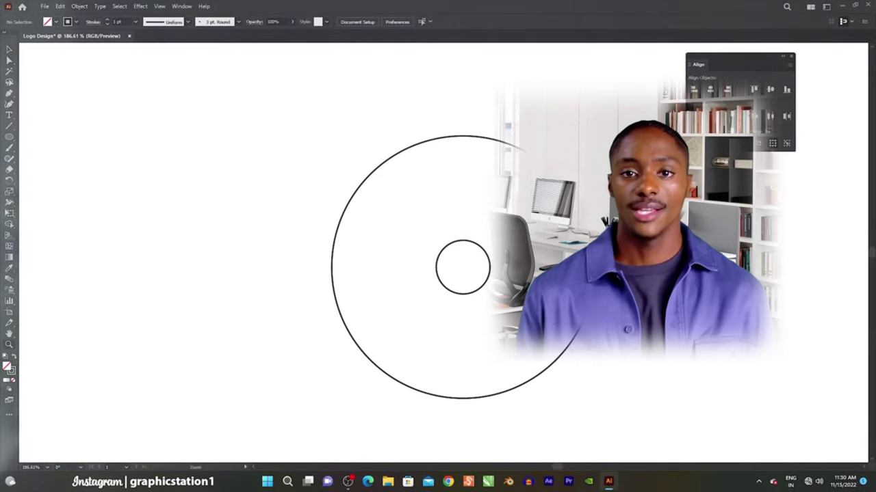
# Duplicate the two concentric circles in front and move the copy horizontally so it sits clear of the originals
pyautogui.moveTo(541, 307); pyautogui.dragTo(374, 307)
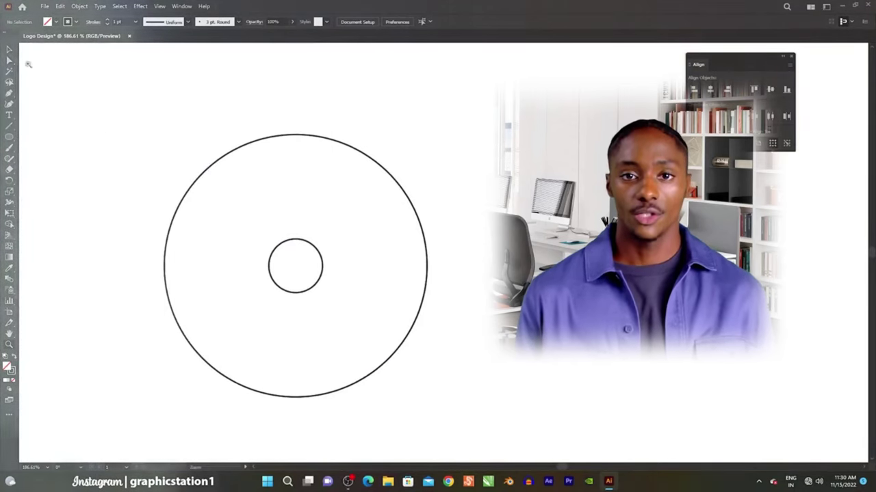
pyautogui.click(9, 50)
pyautogui.moveTo(293, 284); pyautogui.dragTo(358, 395)
pyautogui.click(60, 6)
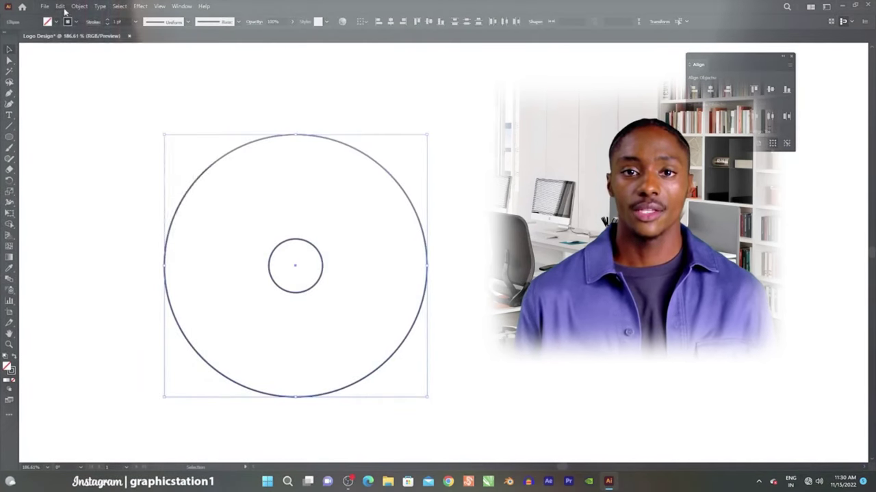
pyautogui.click(72, 49)
pyautogui.click(60, 6)
pyautogui.click(62, 71)
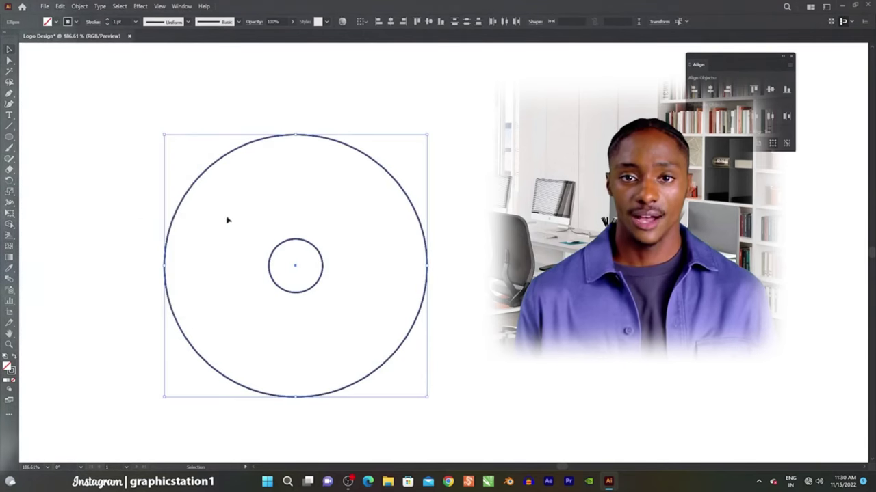
pyautogui.moveTo(296, 268); pyautogui.dragTo(635, 265)
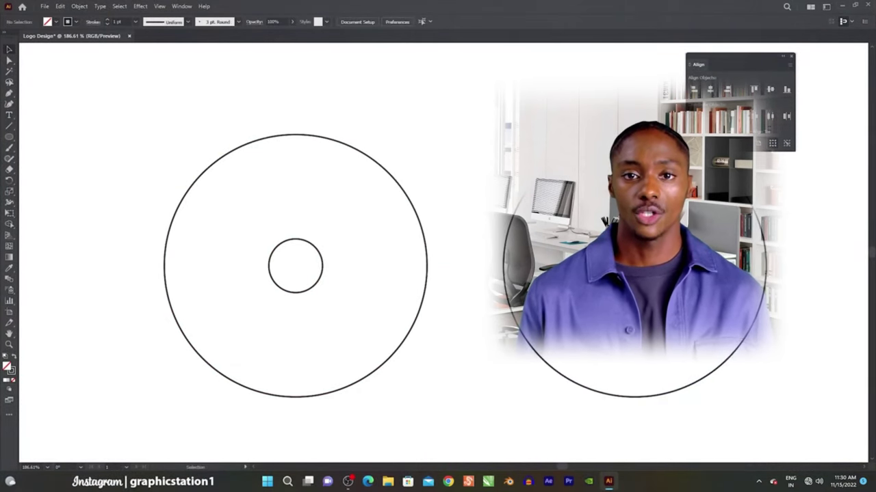
# Draw a horizontal Pen line from the top anchor of the first large circle to beyond the second large circle
pyautogui.moveTo(530, 162); pyautogui.dragTo(513, 155)
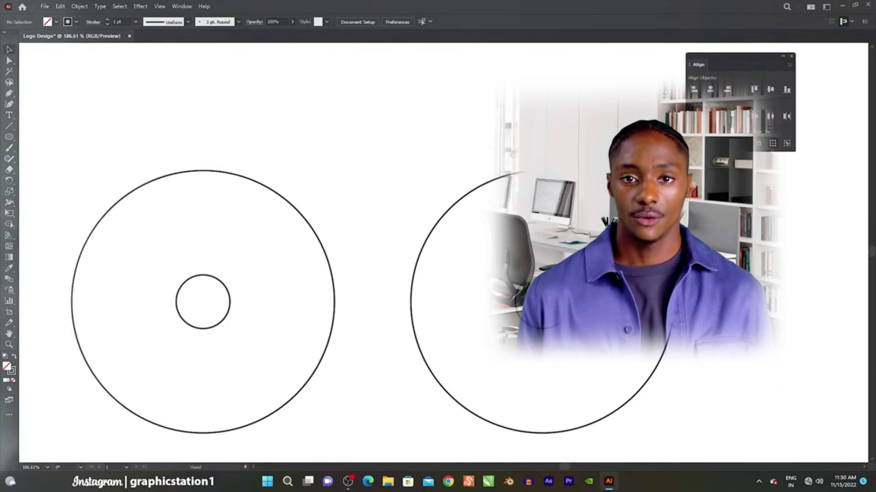
pyautogui.click(10, 94)
pyautogui.click(30, 93)
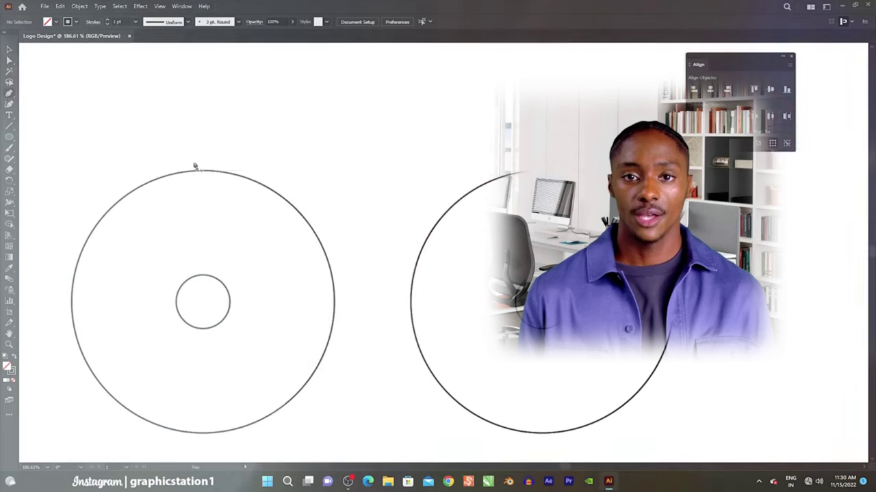
pyautogui.click(204, 171)
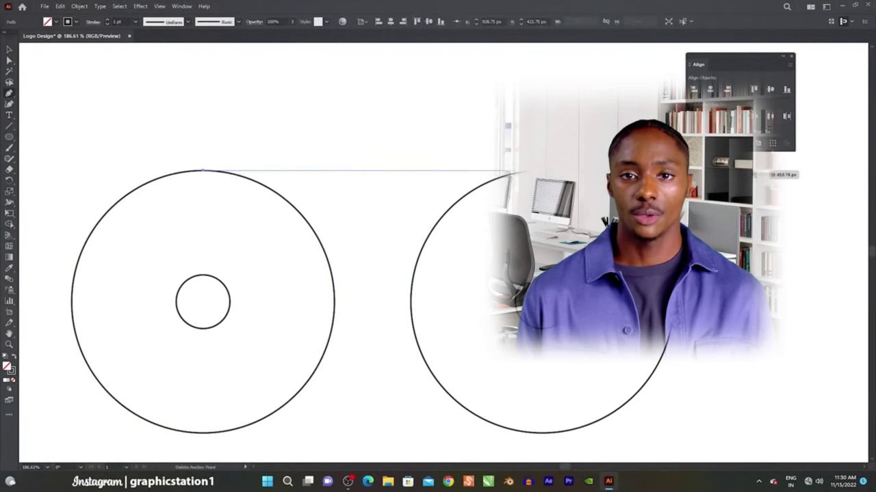
pyautogui.click(814, 171)
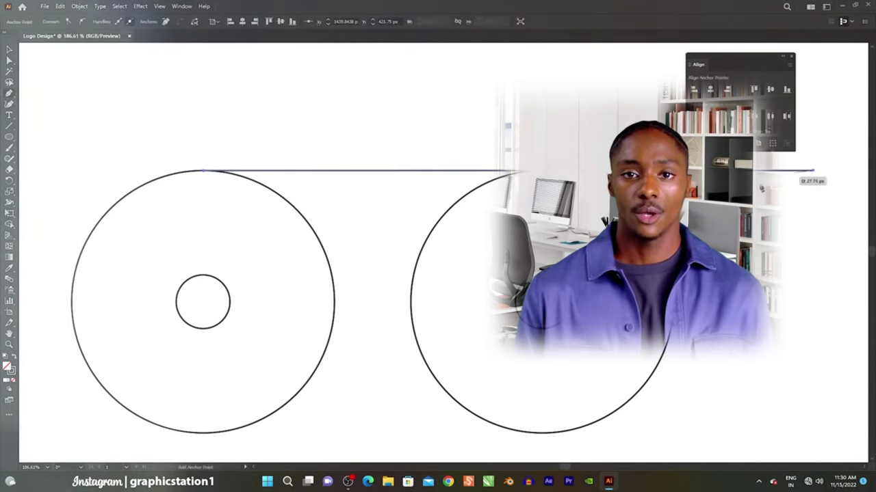
pyautogui.press('Return')
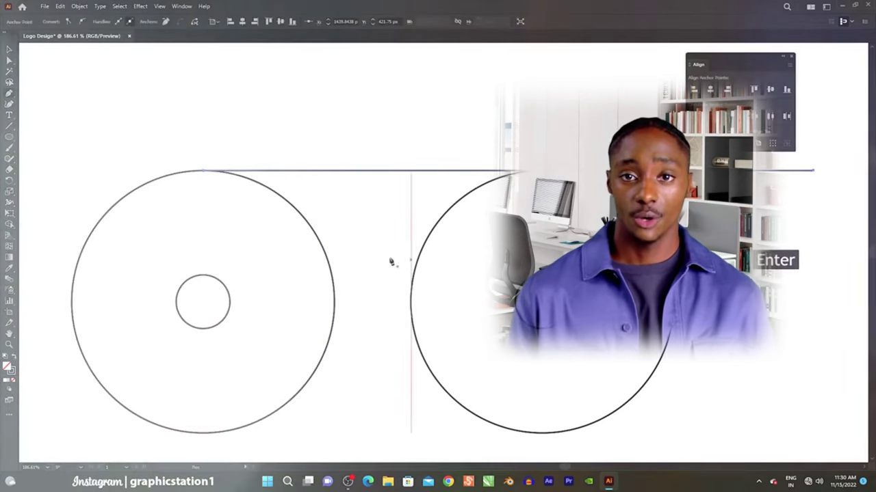
# Draw three matching horizontal Pen lines from the first small circle's top and bottom and the large circle's bottom, and deselect
pyautogui.click(203, 275)
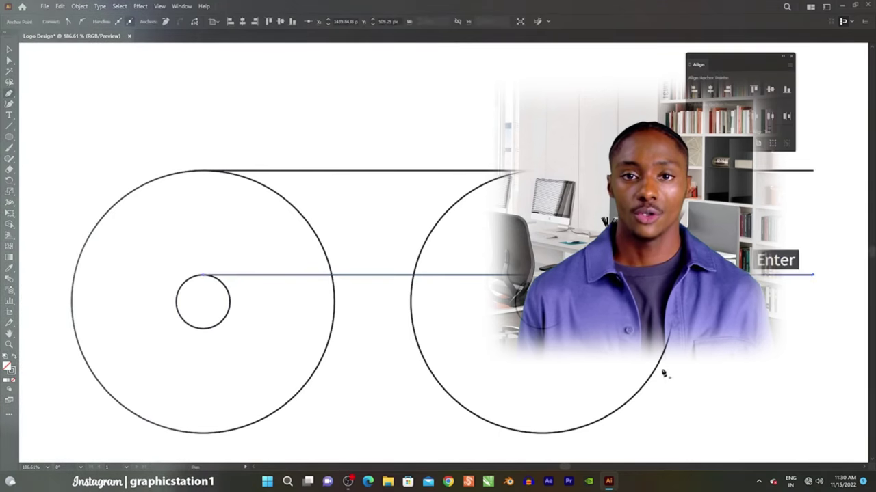
pyautogui.click(204, 329)
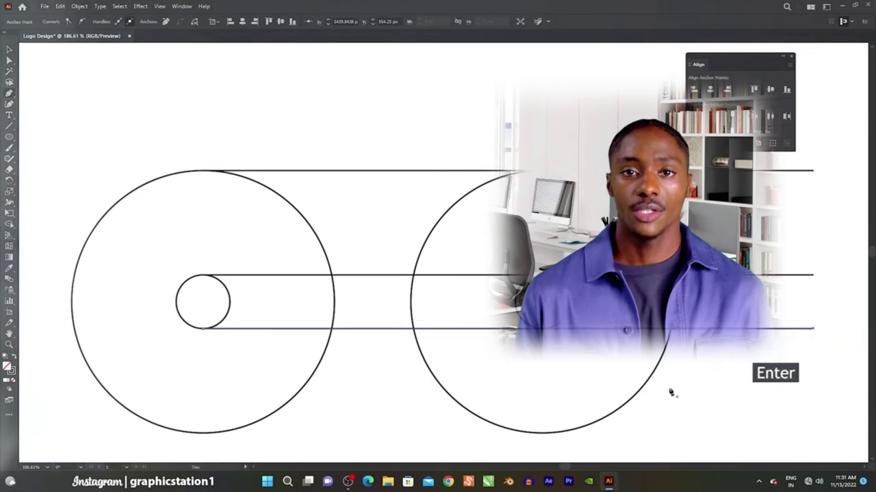
pyautogui.click(203, 434)
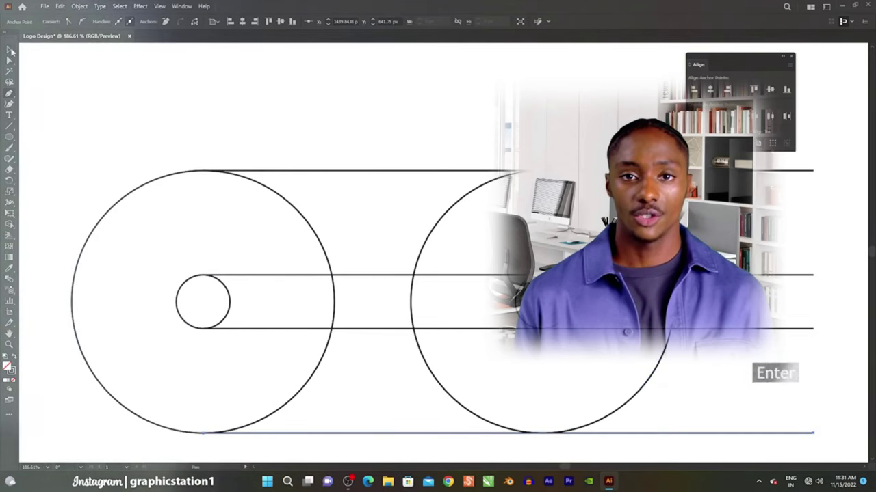
pyautogui.click(9, 49)
pyautogui.click(71, 103)
# Duplicate the first small circle in front and scale it proportionally upward to about 132.75 px, meeting the large circle's top
pyautogui.click(9, 344)
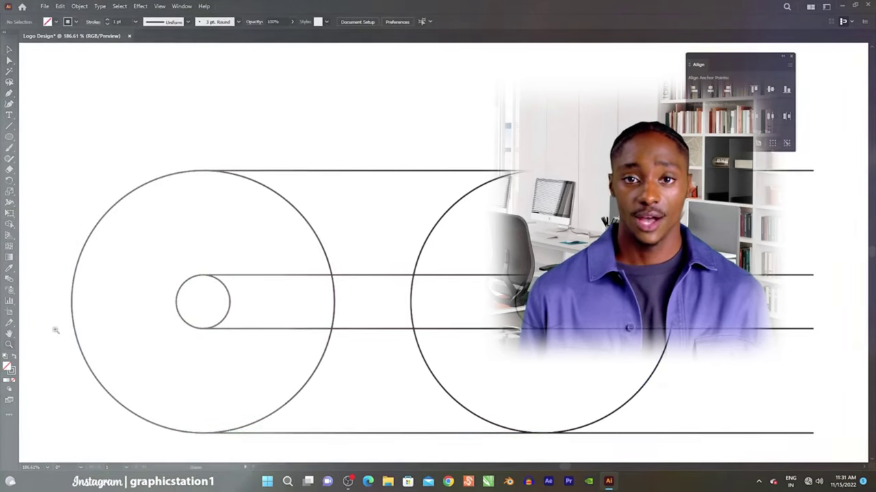
pyautogui.moveTo(159, 290); pyautogui.dragTo(329, 326)
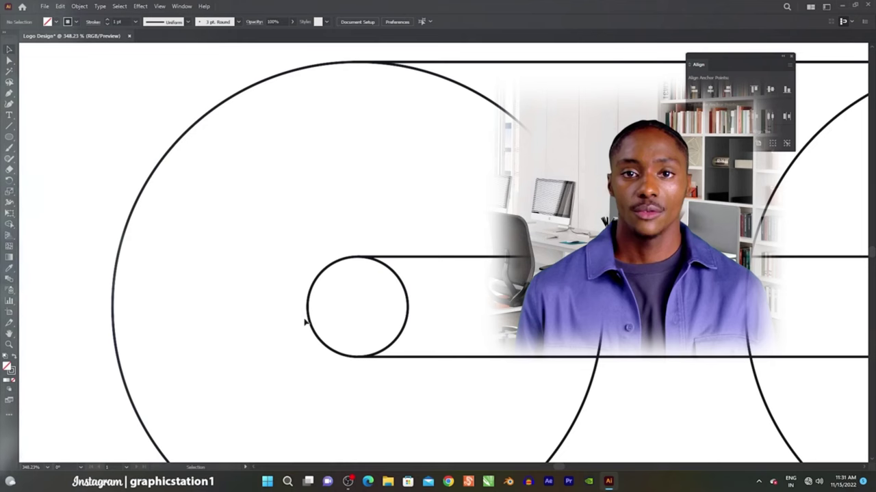
pyautogui.click(60, 9)
pyautogui.click(74, 51)
pyautogui.click(61, 7)
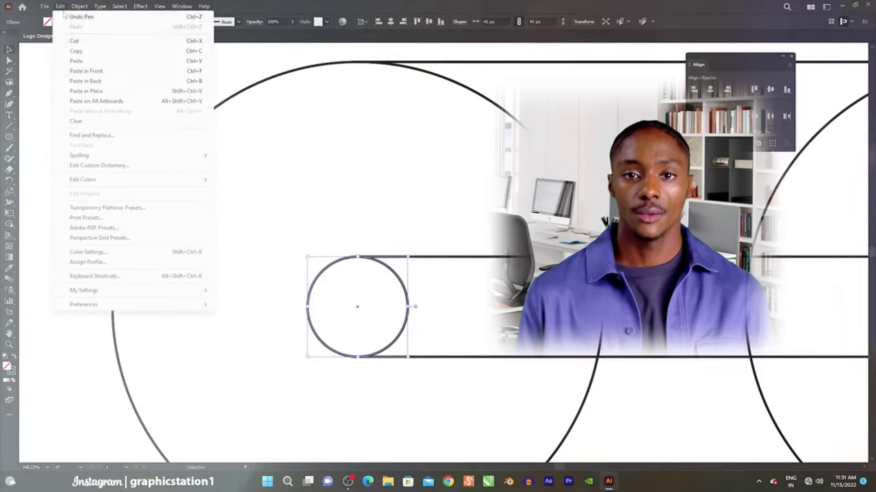
pyautogui.click(85, 70)
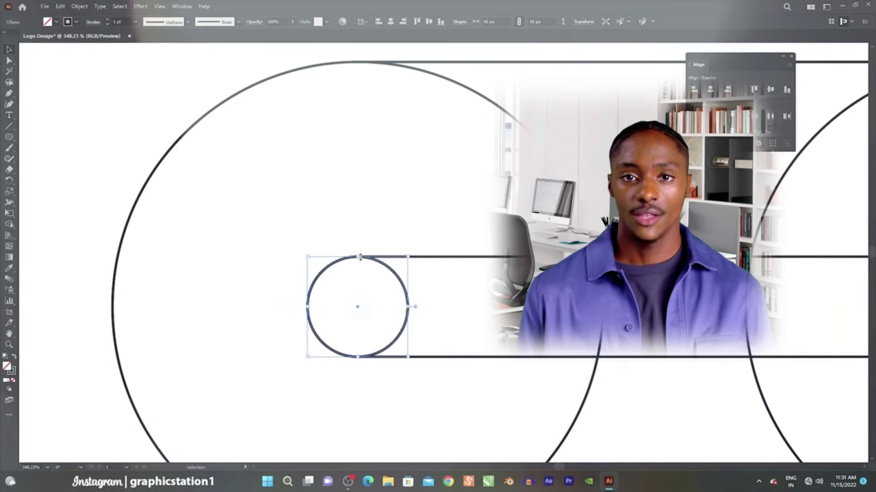
pyautogui.moveTo(357, 257); pyautogui.dragTo(355, 184)
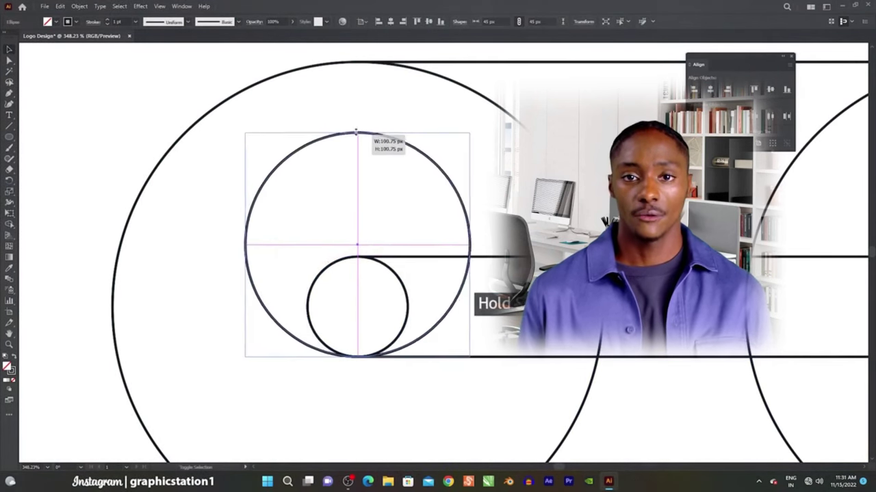
pyautogui.moveTo(356, 127); pyautogui.dragTo(357, 83)
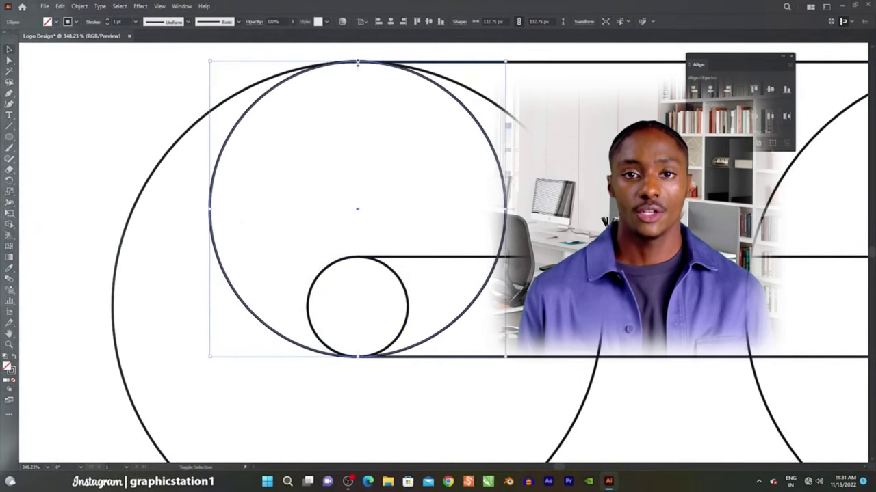
pyautogui.scroll(5, 357, 57)
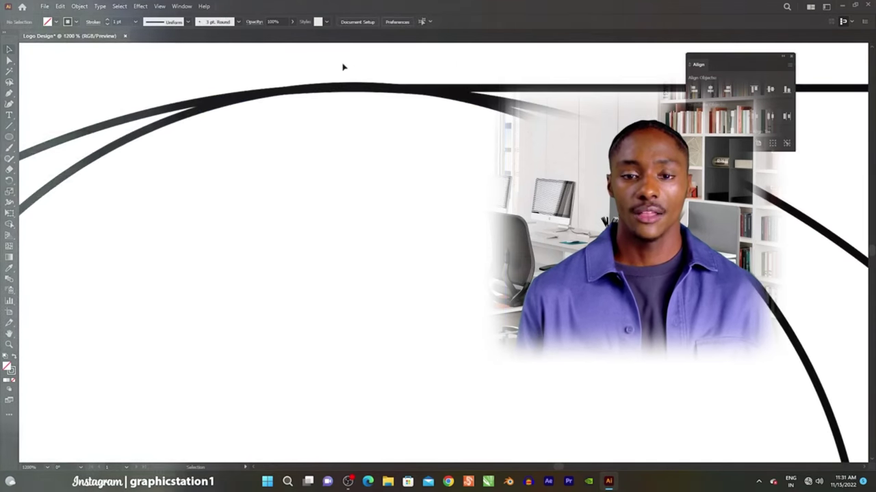
pyautogui.scroll(-5, 367, 94)
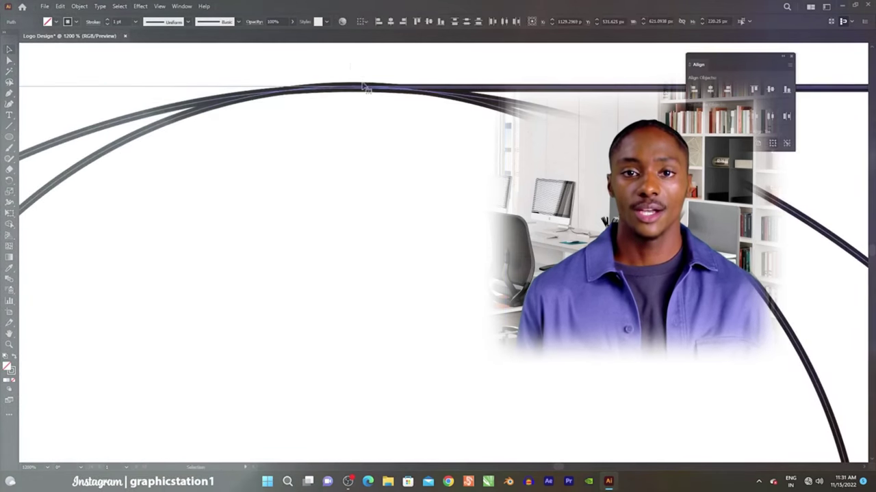
pyautogui.scroll(-1, 351, 66)
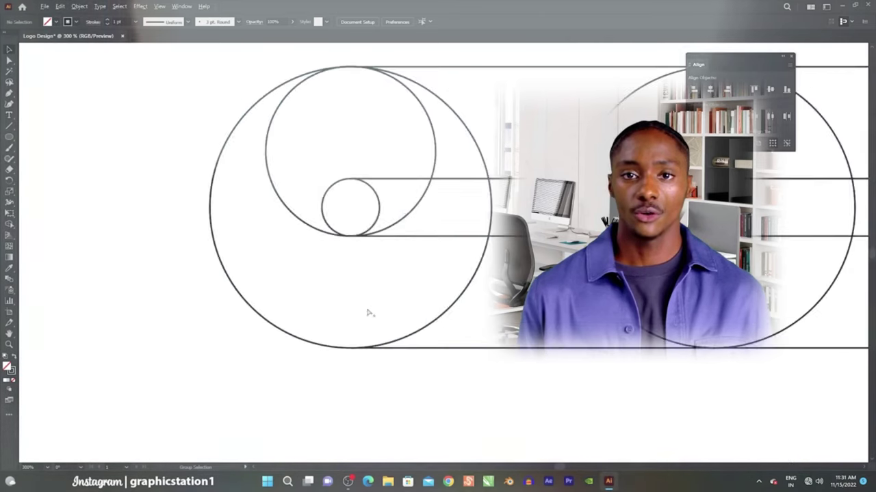
# Duplicate the first small circle again in front and scale it proportionally downward to about 133.25 px, meeting the large circle's bottom
pyautogui.scroll(3, 333, 301)
pyautogui.scroll(-2, 366, 191)
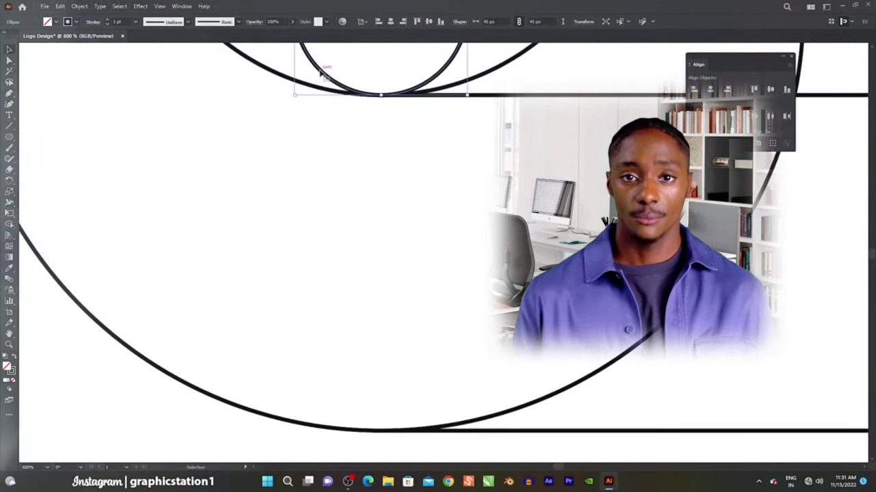
pyautogui.click(60, 7)
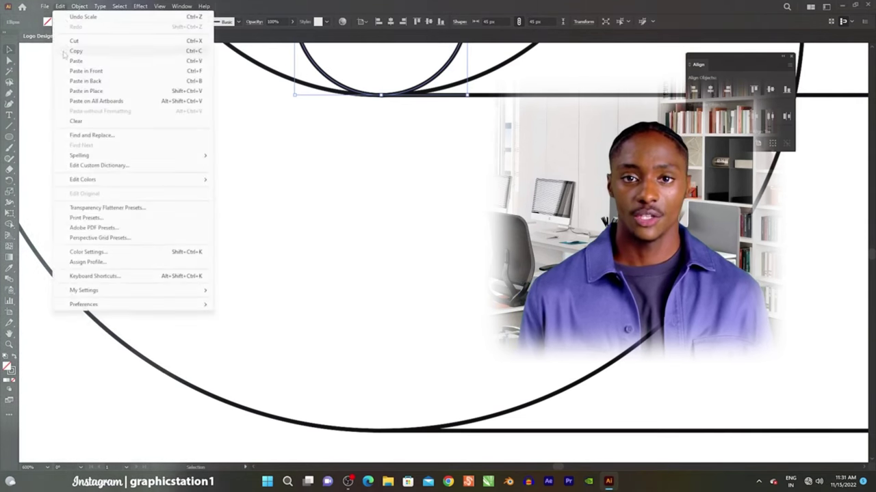
pyautogui.click(64, 51)
pyautogui.click(61, 6)
pyautogui.click(66, 71)
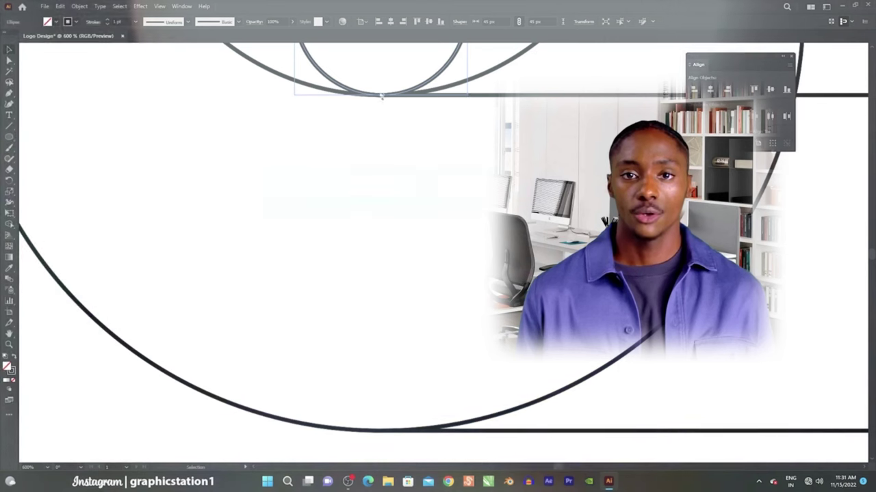
pyautogui.moveTo(382, 96); pyautogui.dragTo(391, 433)
pyautogui.scroll(4, 388, 446)
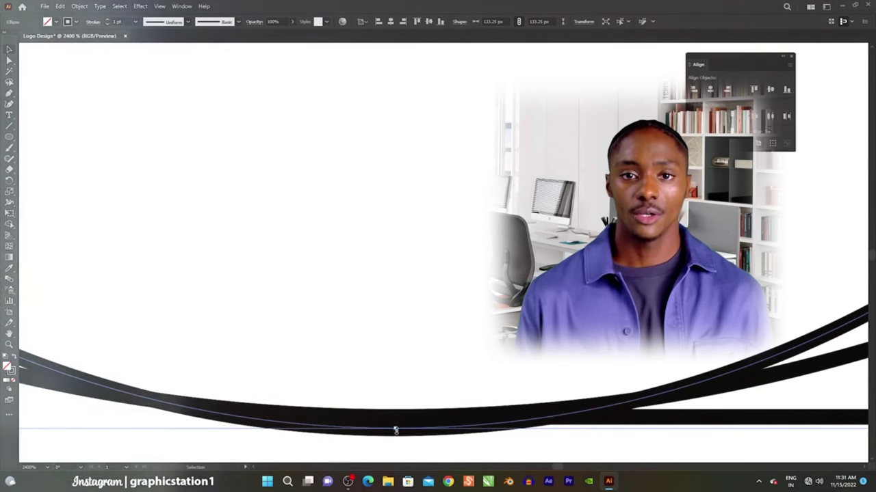
# Try resizing the lower inner circle to about 132.25 px against the bottom line, and scale it back out again
pyautogui.moveTo(395, 427); pyautogui.dragTo(395, 417)
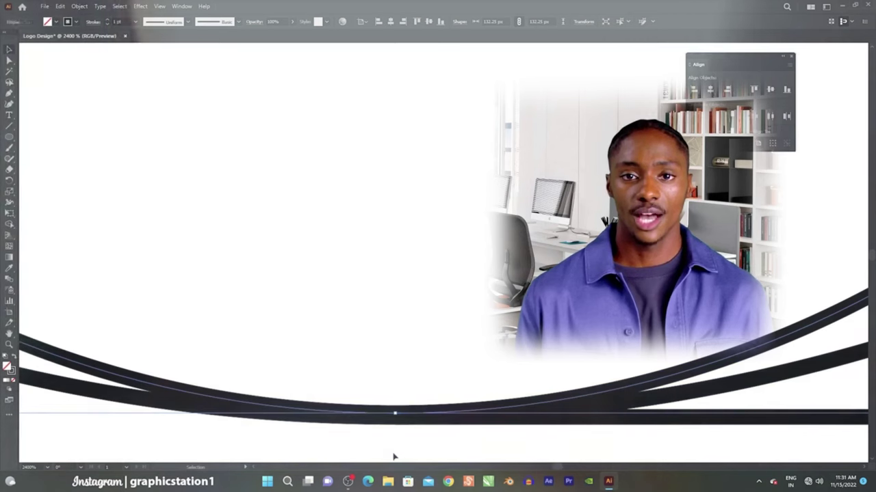
pyautogui.click(392, 455)
pyautogui.moveTo(383, 374); pyautogui.dragTo(418, 436)
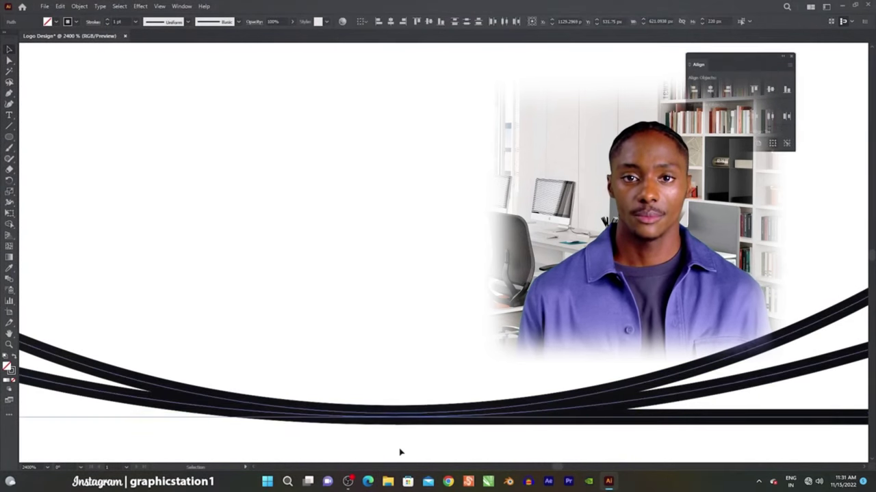
pyautogui.click(347, 415)
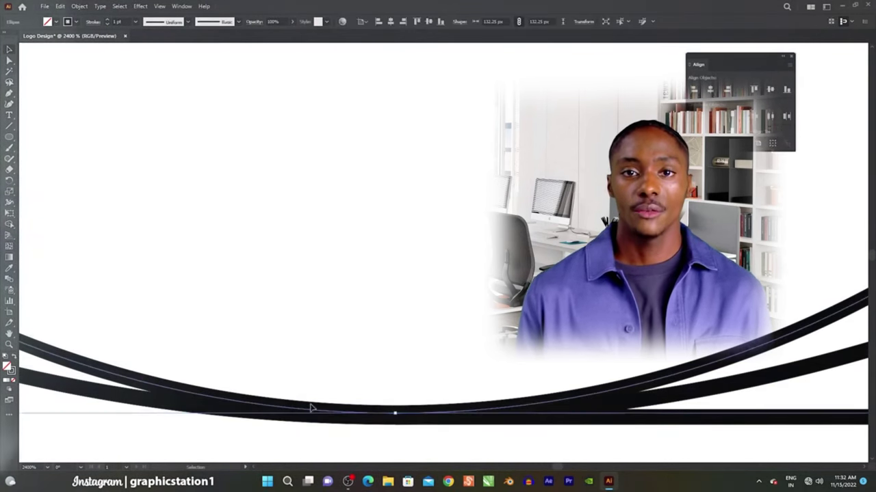
pyautogui.moveTo(395, 416); pyautogui.dragTo(396, 428)
pyautogui.click(368, 454)
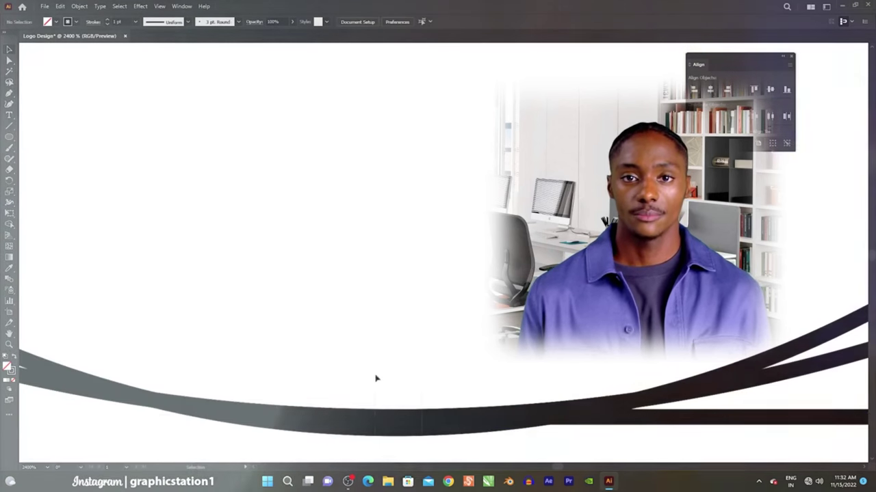
pyautogui.hotkey('ctrl', 'a')
pyautogui.click(295, 448)
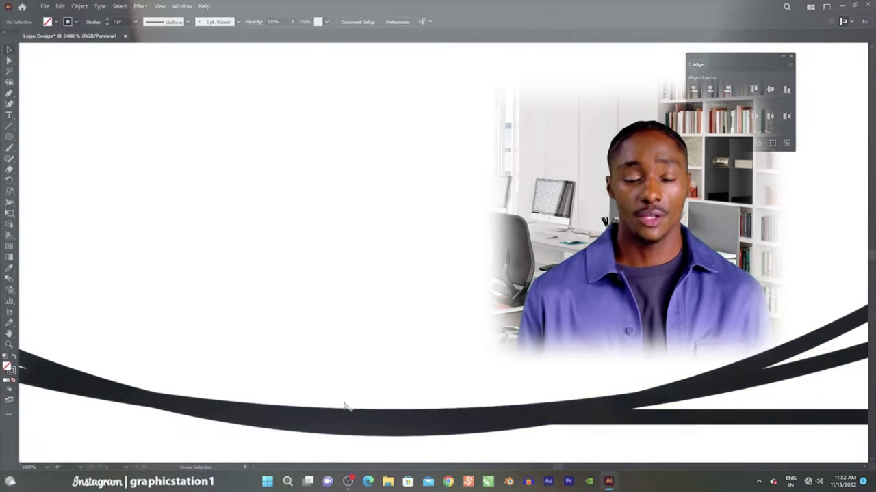
# Extend all four horizontal lines together past the first large circle's outer side, to about 761 px wide
pyautogui.scroll(-7, 347, 410)
pyautogui.hscroll(2, 335, 366)
pyautogui.scroll(-2, 244, 305)
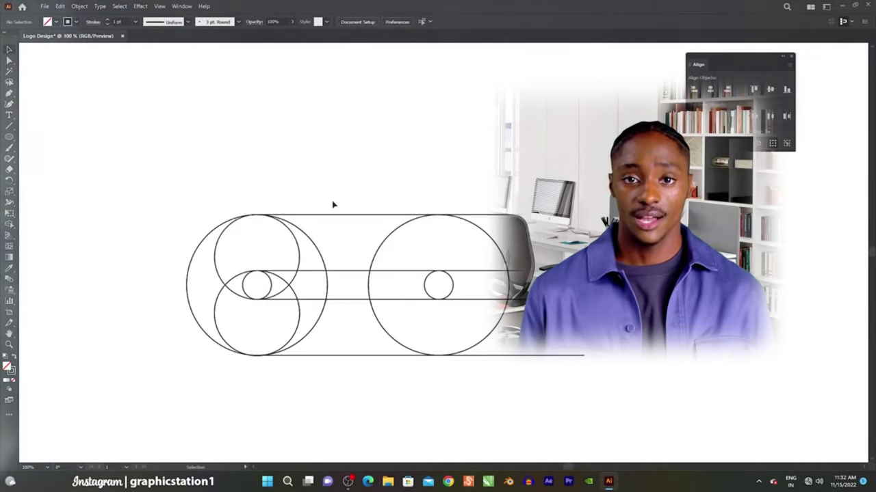
pyautogui.hotkey('ctrl', 'a')
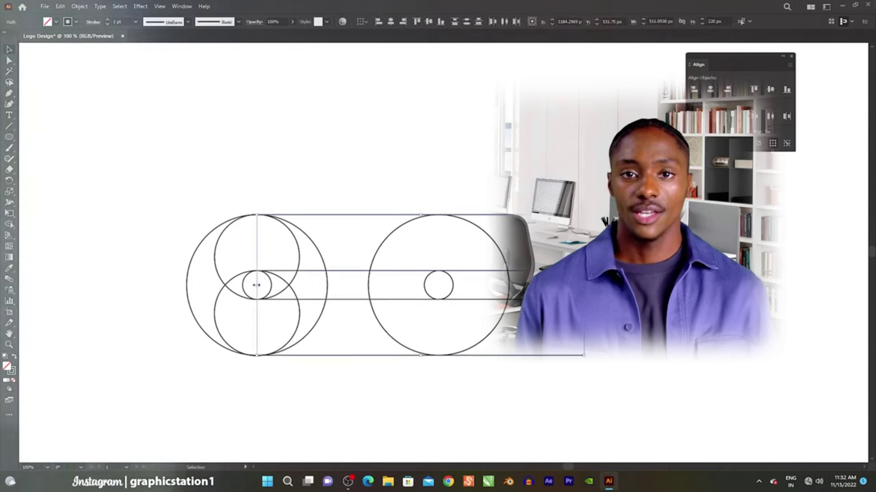
pyautogui.moveTo(250, 286); pyautogui.dragTo(98, 289)
pyautogui.click(148, 397)
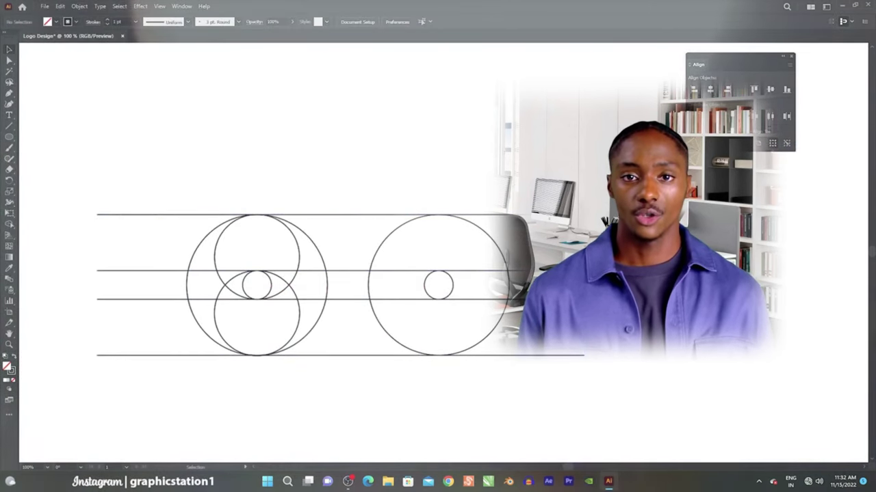
# Duplicate the upper two horizontal lines in front and move the copies down to the artboard's lower edge, clear of the circles
pyautogui.moveTo(158, 198); pyautogui.dragTo(137, 277)
pyautogui.click(60, 7)
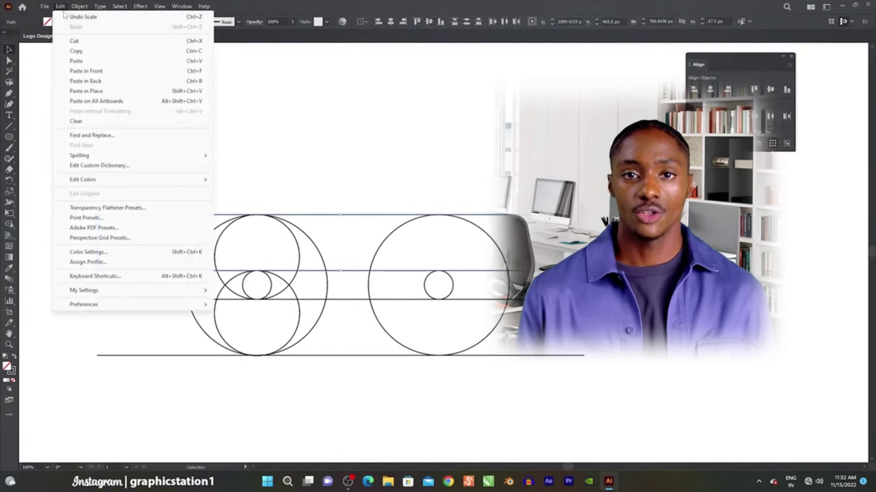
pyautogui.click(68, 51)
pyautogui.click(60, 6)
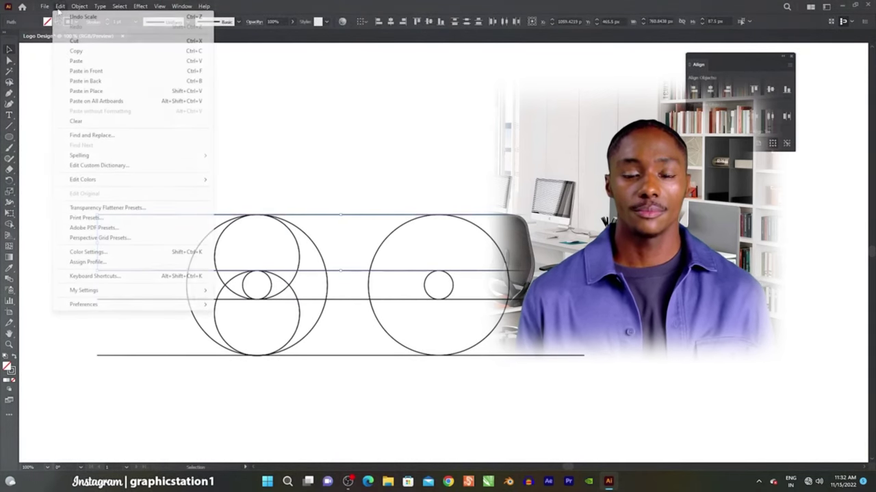
pyautogui.click(81, 71)
pyautogui.moveTo(360, 216); pyautogui.dragTo(620, 389)
pyautogui.scroll(-1, 339, 240)
pyautogui.scroll(-1, 340, 244)
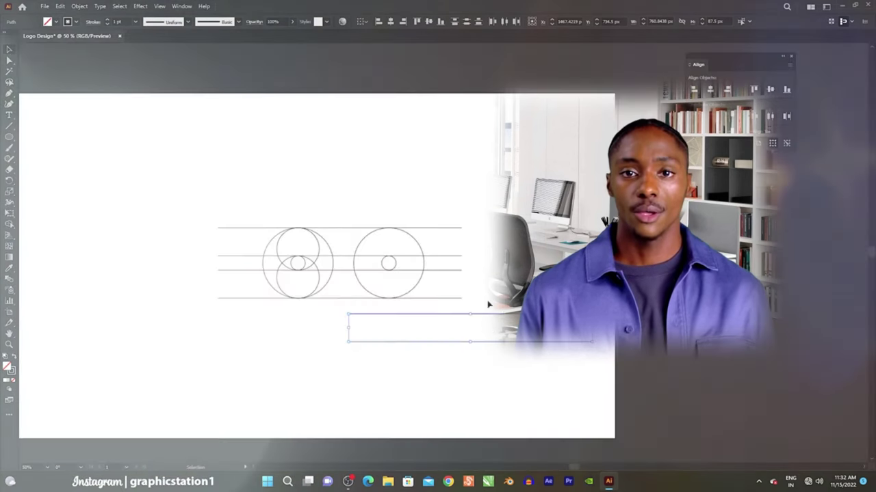
pyautogui.moveTo(508, 313); pyautogui.dragTo(303, 406)
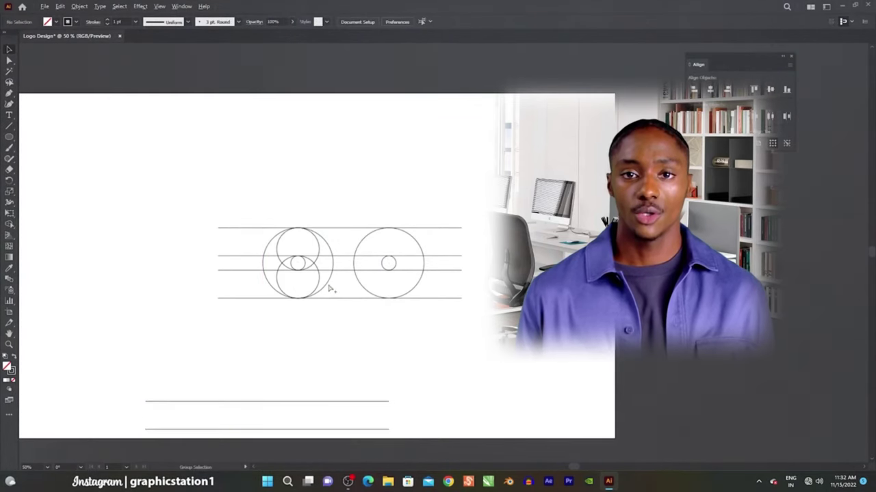
# Group all the circles with their four horizontal lines and centre the group on the artboard
pyautogui.scroll(1, 329, 288)
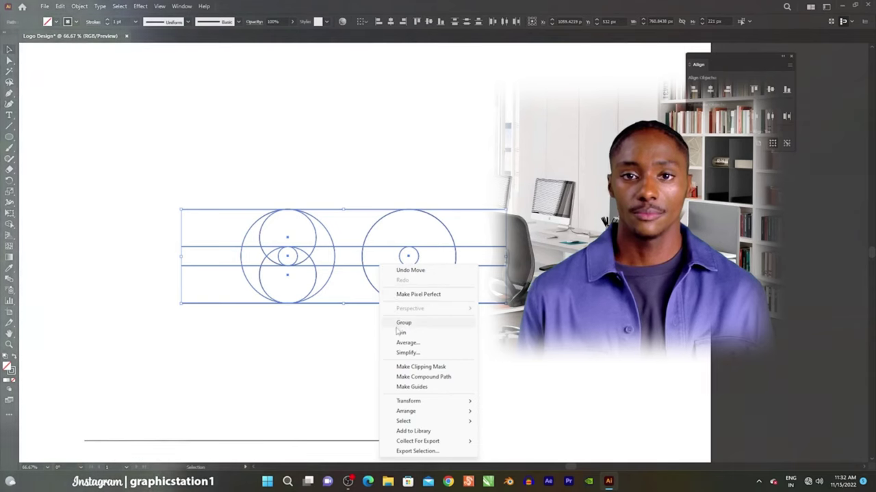
pyautogui.click(399, 324)
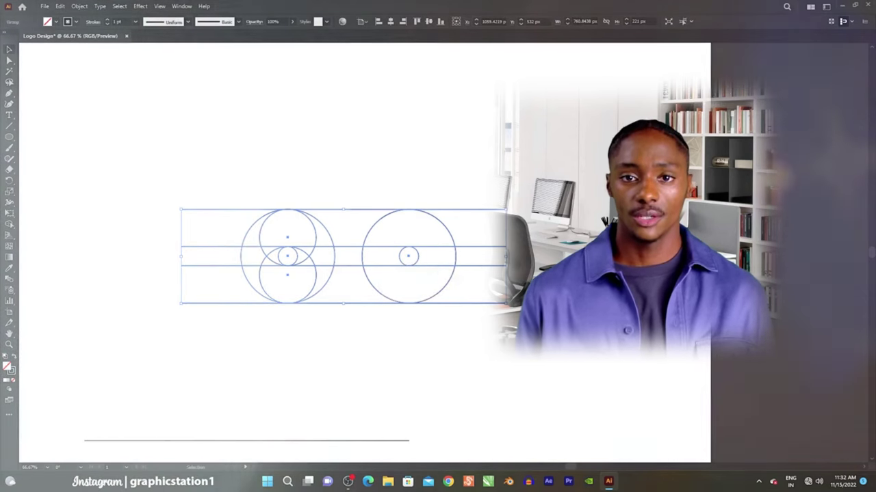
pyautogui.click(710, 90)
pyautogui.hotkey('shift', 'Down')
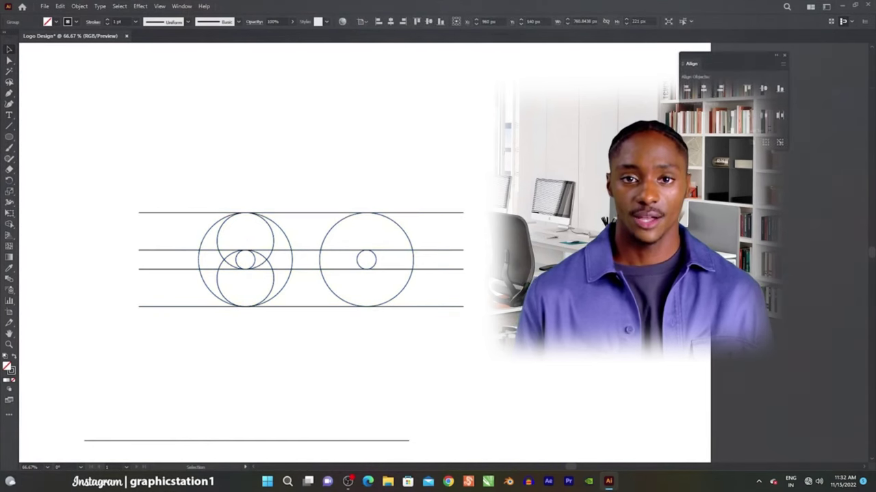
# Rotate the grouped circles and lines by 66 degrees
pyautogui.moveTo(391, 175); pyautogui.dragTo(529, 178)
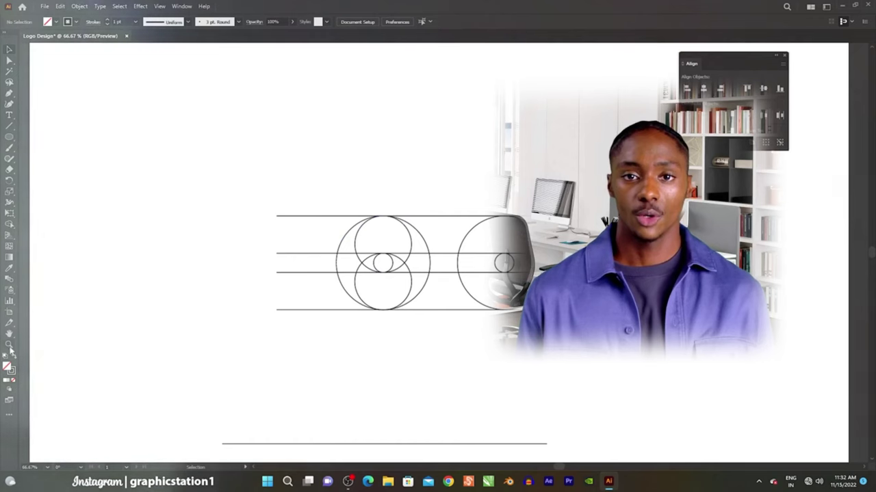
pyautogui.moveTo(425, 254); pyautogui.dragTo(484, 293)
pyautogui.click(9, 49)
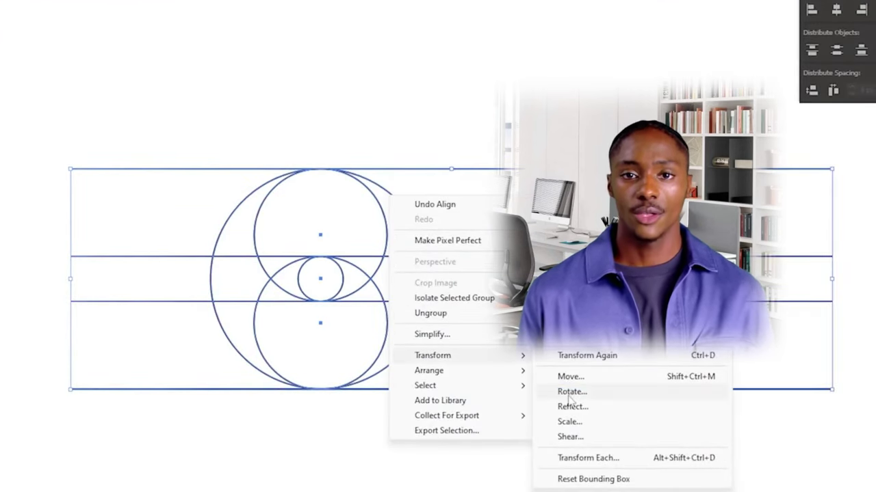
pyautogui.click(568, 394)
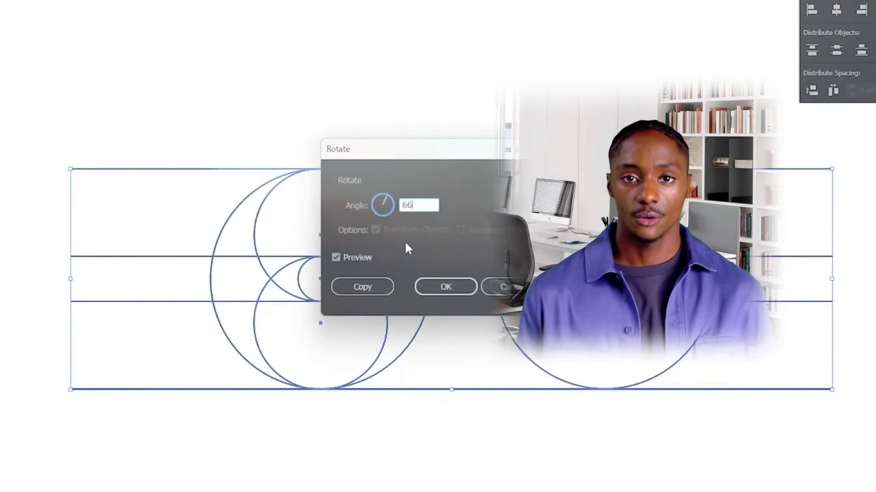
pyautogui.click(445, 286)
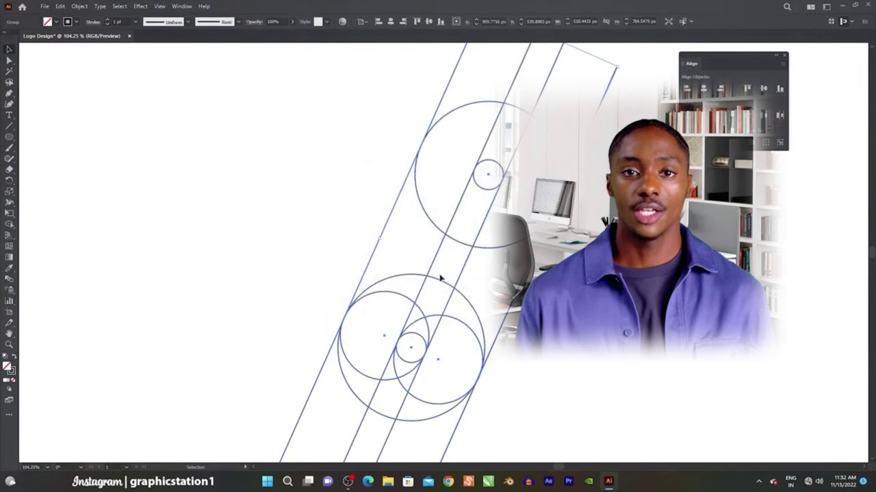
# Reflect the rotated group across the vertical axis as a copy
pyautogui.moveTo(464, 267); pyautogui.dragTo(327, 251)
pyautogui.rightClick(311, 118)
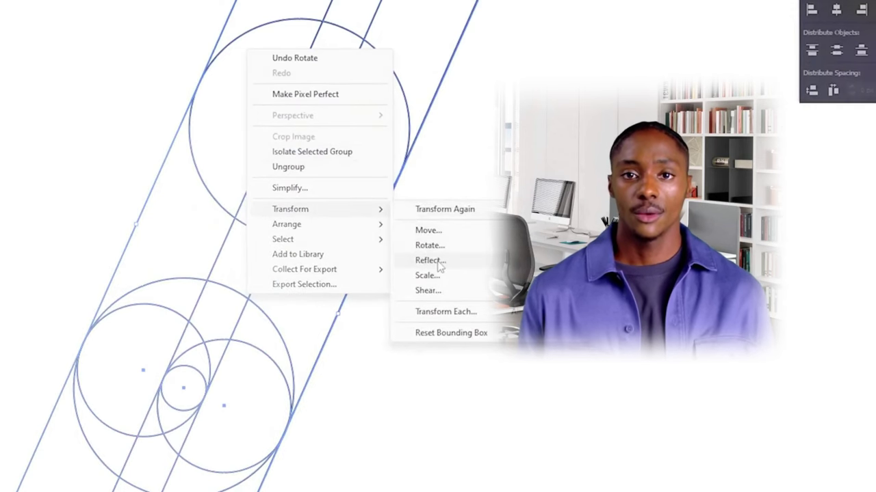
pyautogui.click(451, 267)
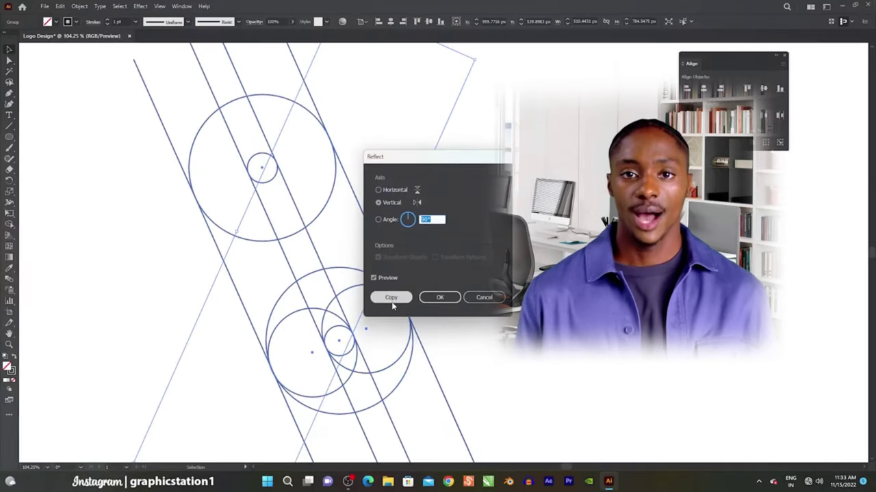
pyautogui.click(344, 348)
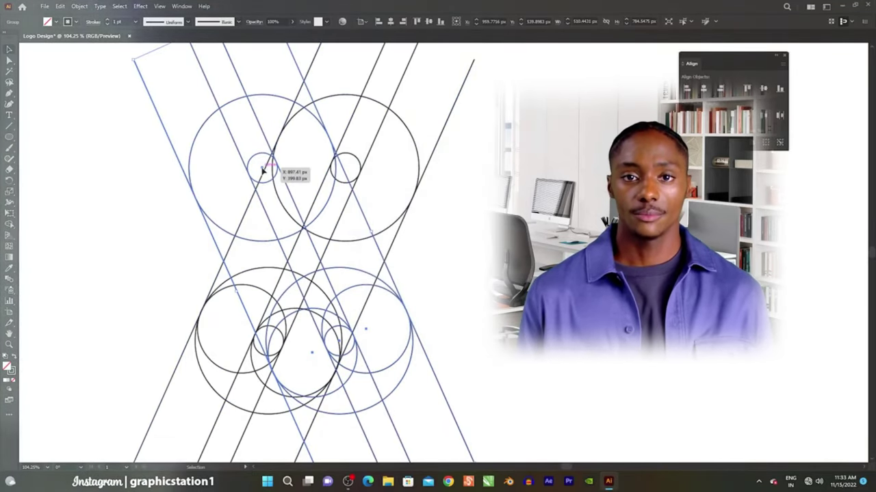
# Move the mirrored copy horizontally to about X 1230 px, nudging its inner-side outer line until it touches the original's upper small circle
pyautogui.moveTo(262, 171); pyautogui.dragTo(445, 169)
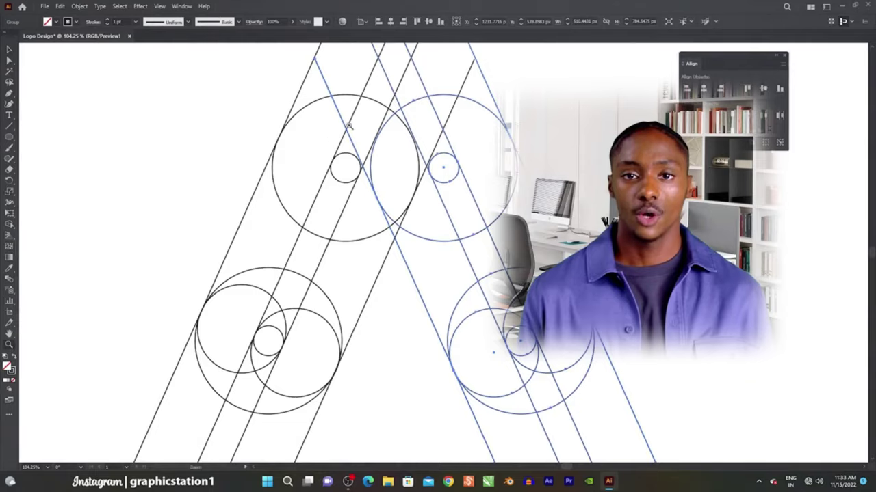
pyautogui.moveTo(348, 125); pyautogui.dragTo(422, 215)
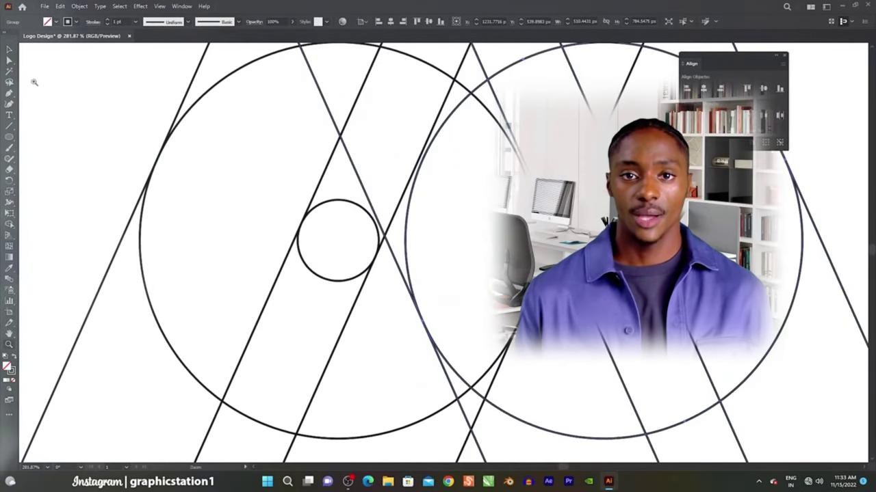
pyautogui.click(401, 290)
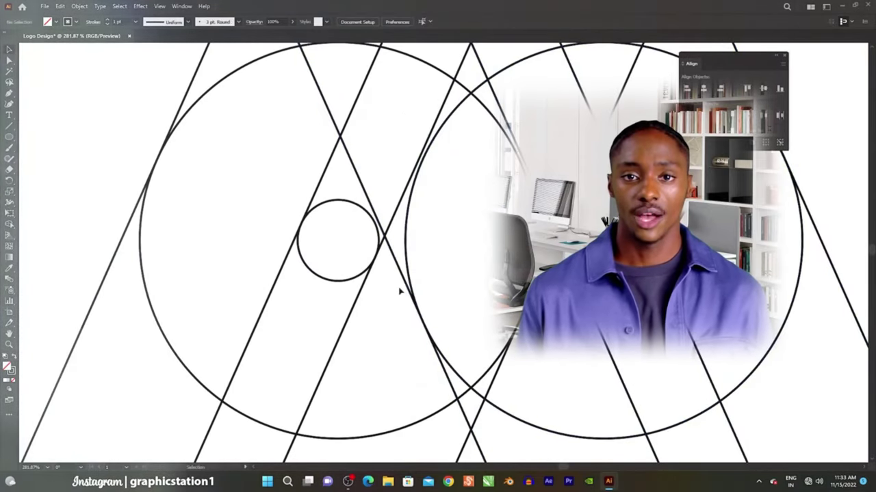
pyautogui.click(408, 293)
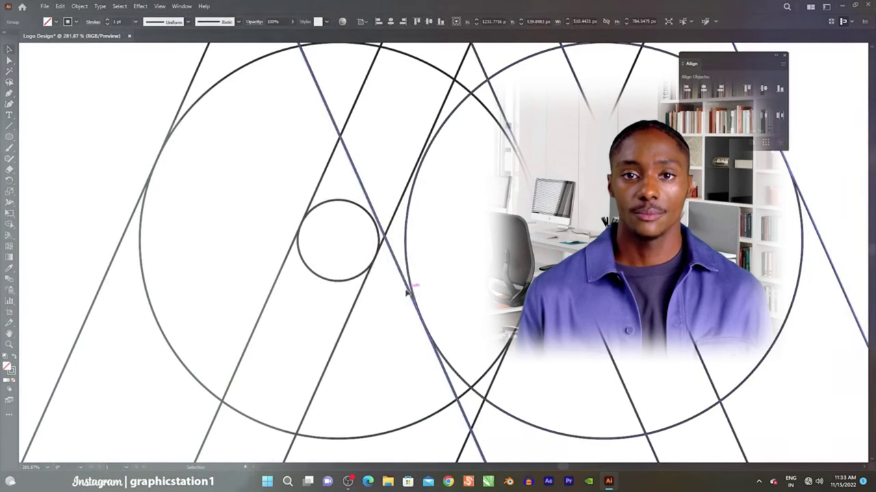
pyautogui.press('Left')
pyautogui.press('Left')
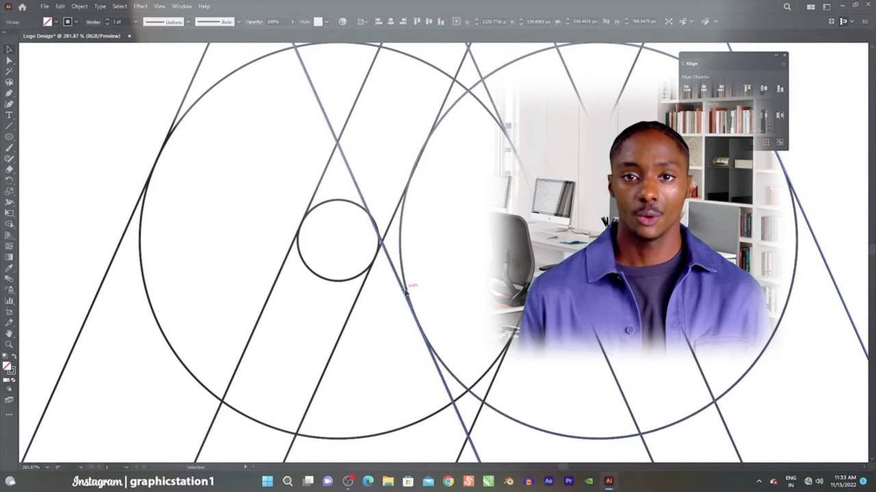
pyautogui.press('Left')
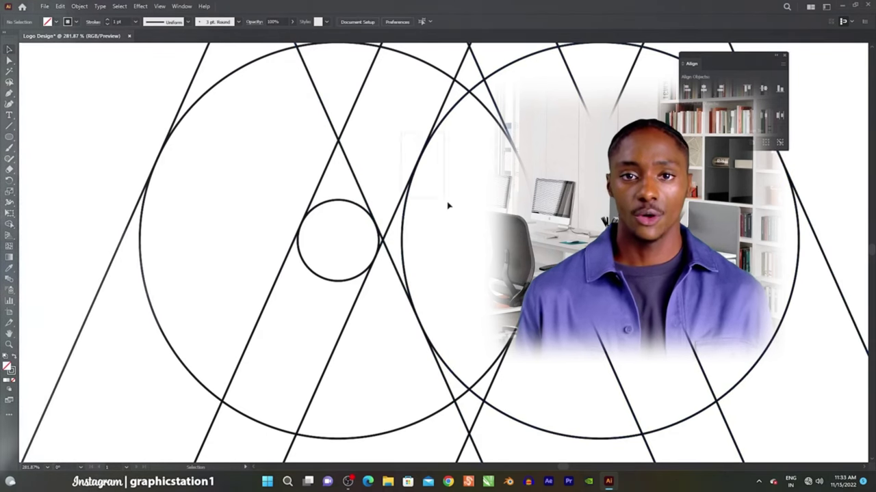
pyautogui.click(419, 170)
pyautogui.scroll(6, 420, 171)
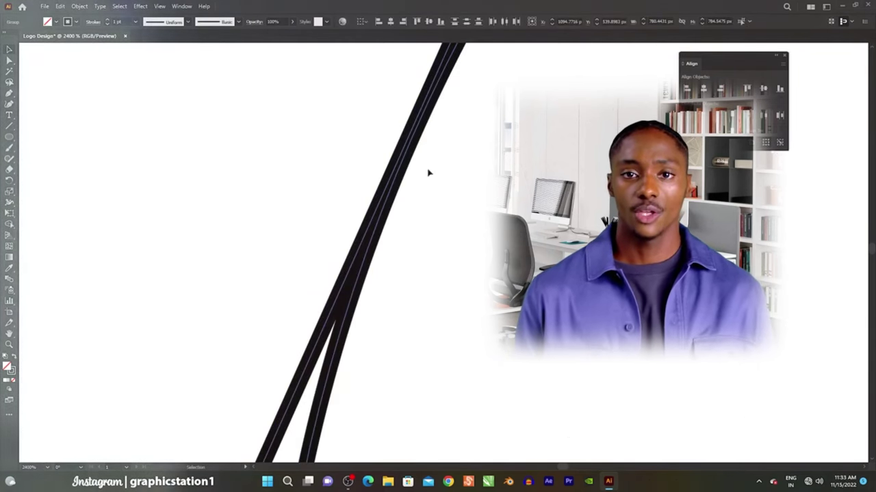
pyautogui.click(340, 110)
pyautogui.scroll(-5, 346, 119)
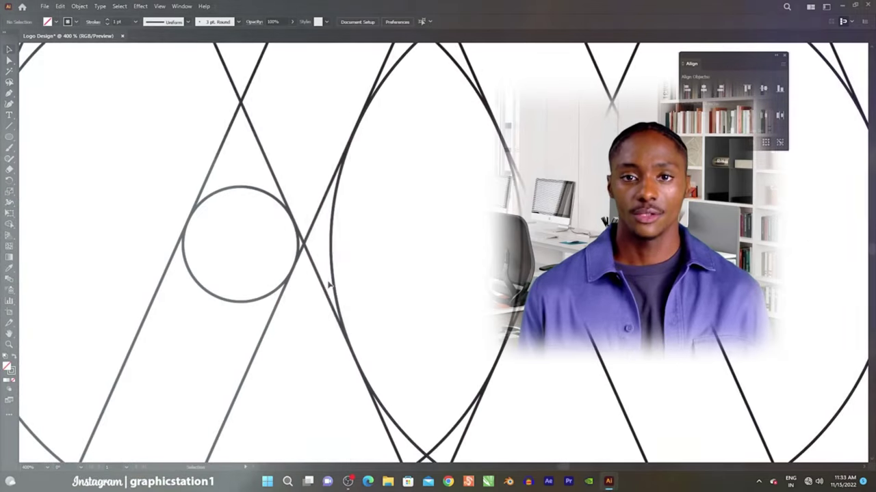